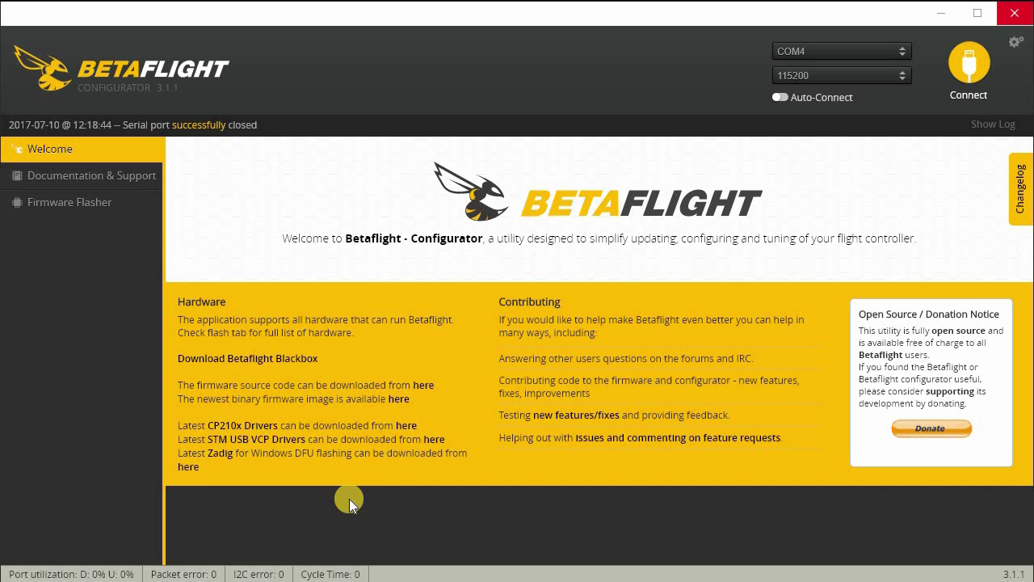
Select the SPRACINGF3 board and the stable 3.1.7 firmware in the Firmware Flasher.
{"action": "left_click", "coordinate": [96, 205]}
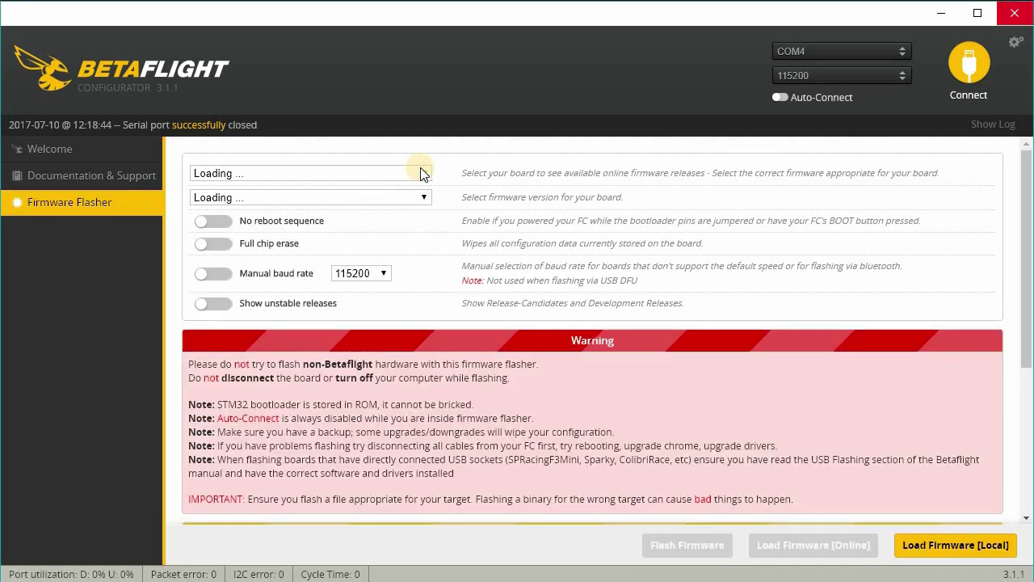
{"action": "left_click", "coordinate": [423, 171]}
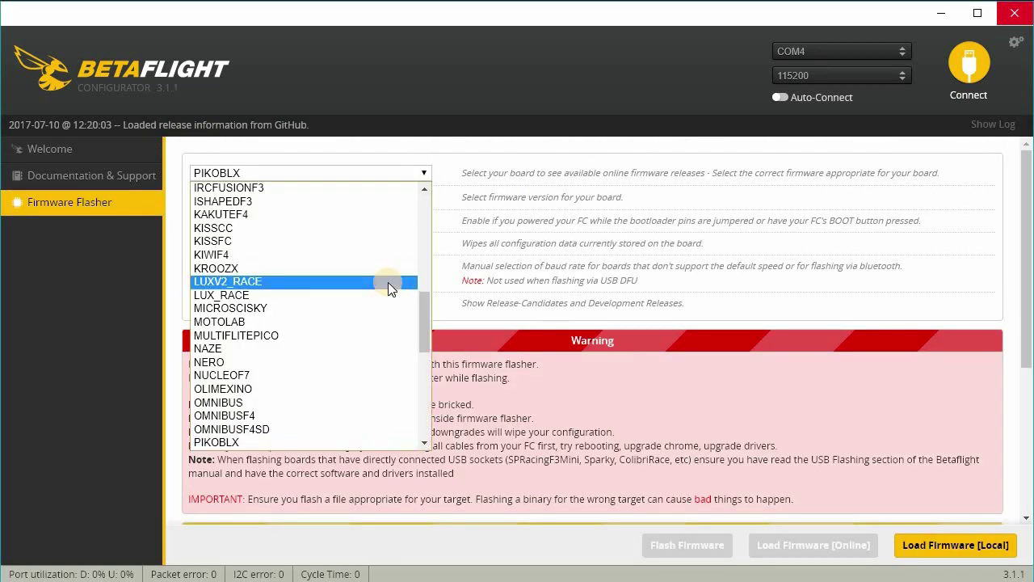
{"action": "scroll", "coordinate": [388, 286], "scroll_direction": "down", "scroll_amount": 4}
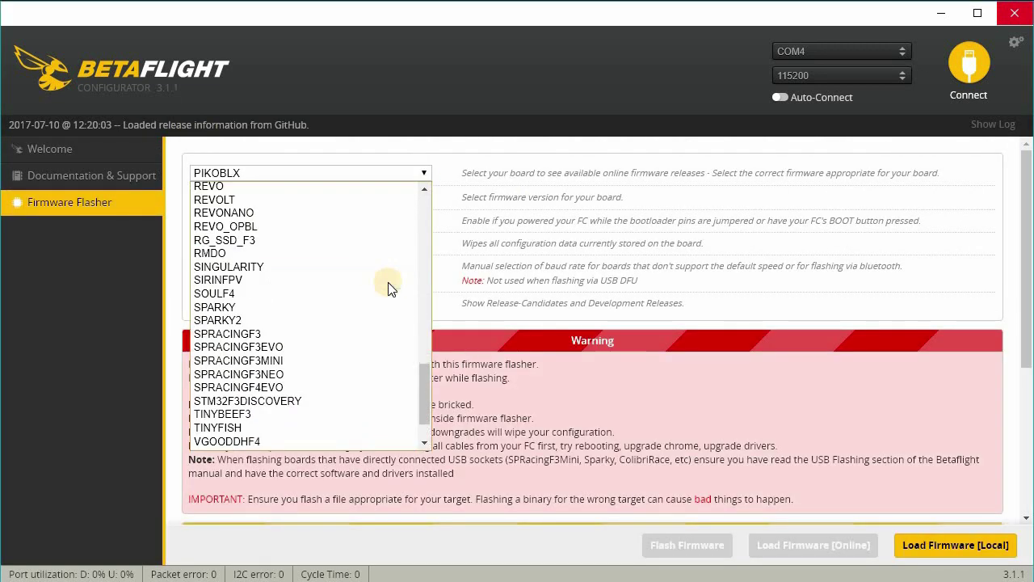
{"action": "left_click", "coordinate": [343, 333]}
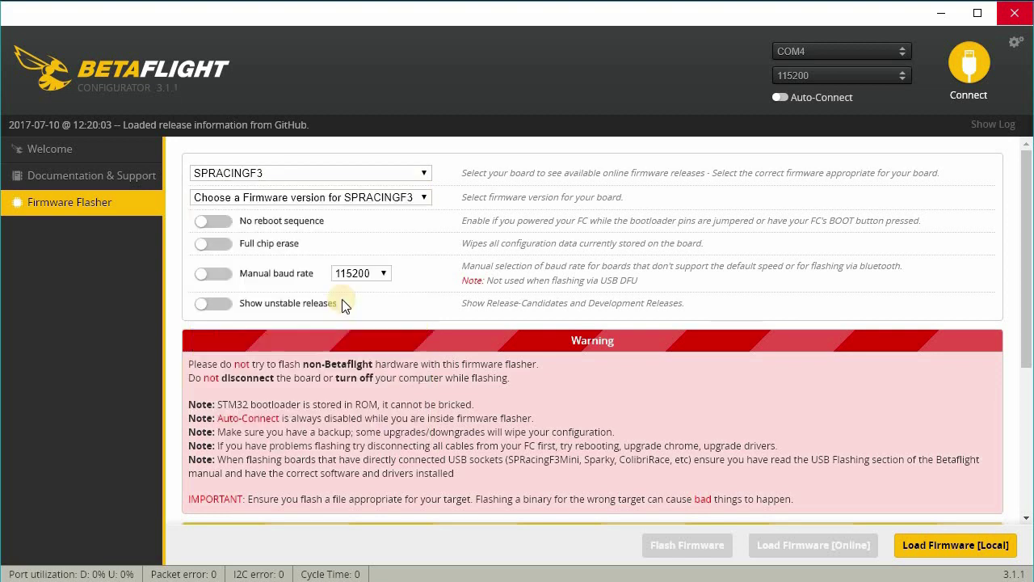
{"action": "left_click", "coordinate": [407, 201]}
{"action": "left_click", "coordinate": [401, 222]}
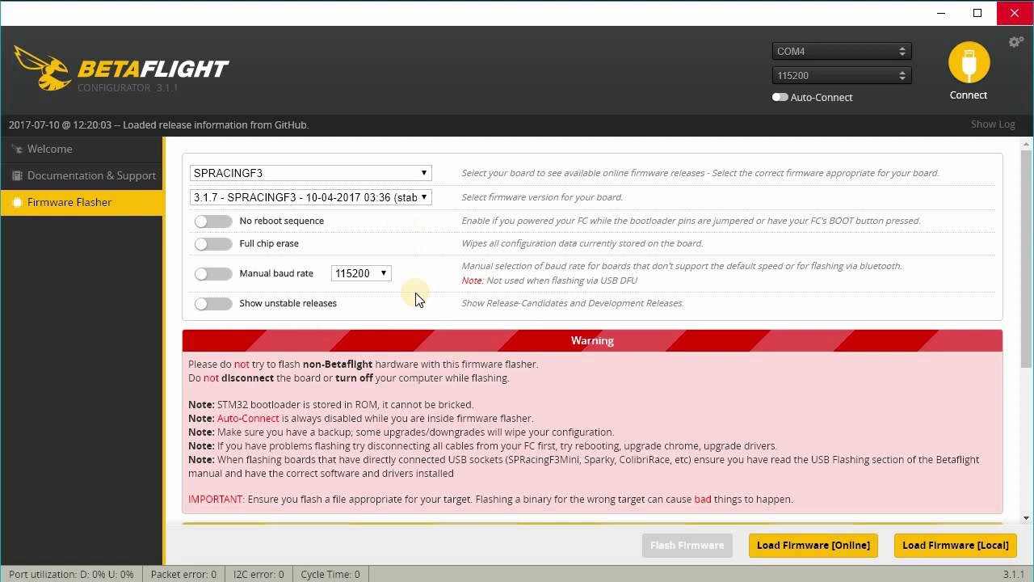
Enable manual baud rate, load the 3.1.7 firmware online, and flash it to the board.
{"action": "left_click", "coordinate": [216, 274]}
{"action": "left_click", "coordinate": [820, 548]}
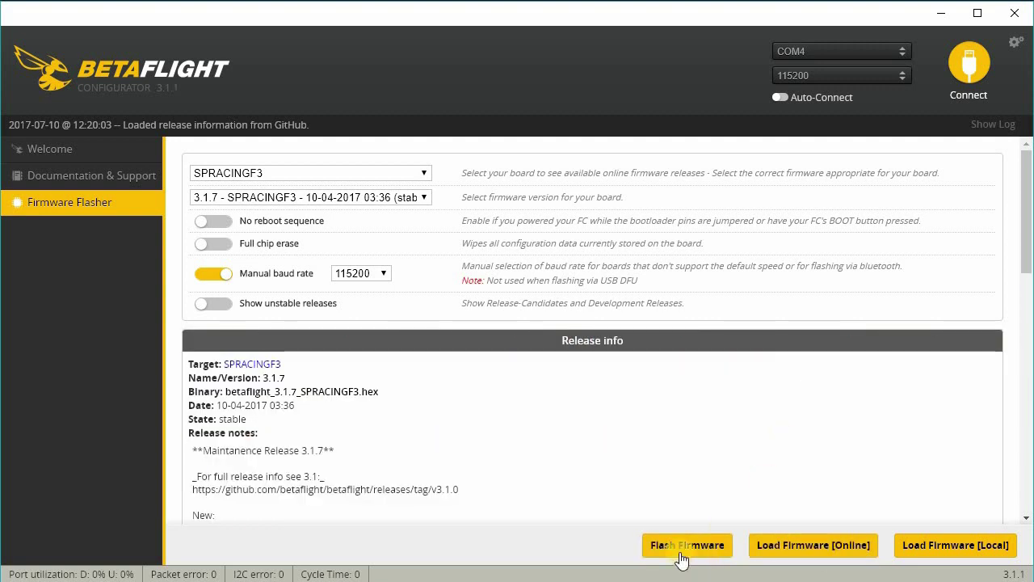
{"action": "left_click", "coordinate": [681, 553]}
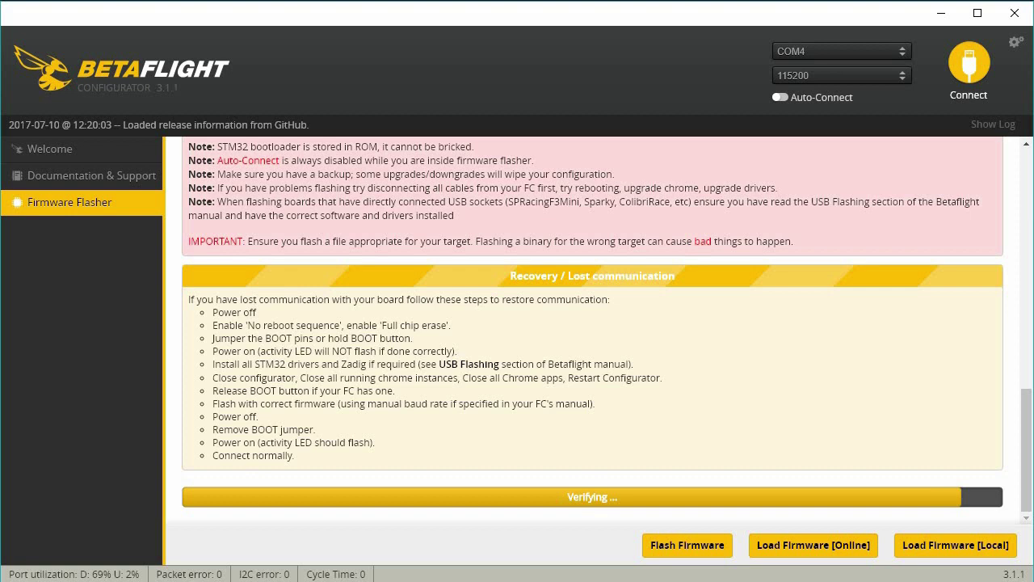
Connect to the board, check the connection log, and calibrate the accelerometer to 0° pitch and roll.
{"action": "left_click", "coordinate": [985, 66]}
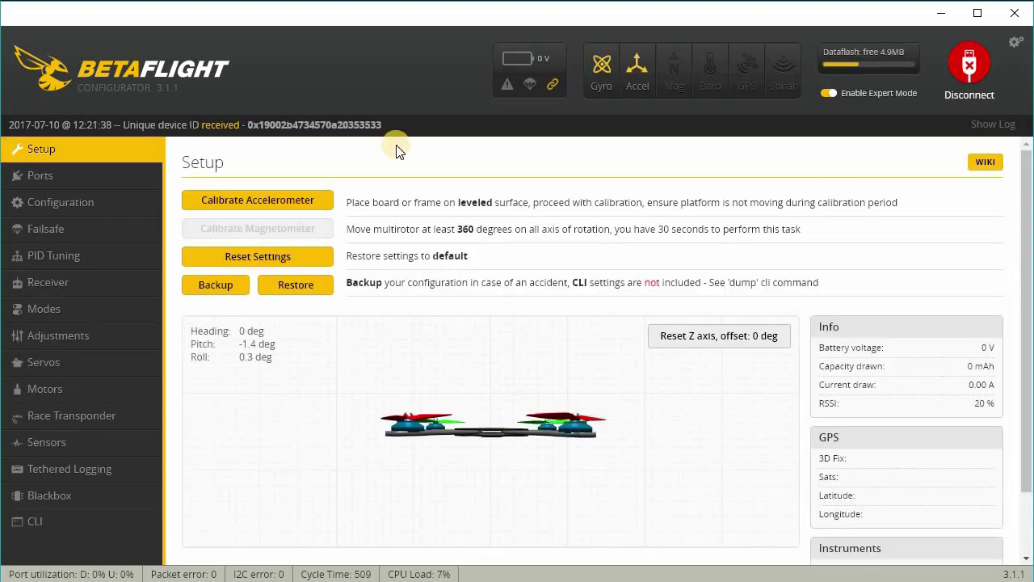
{"action": "left_click", "coordinate": [992, 124]}
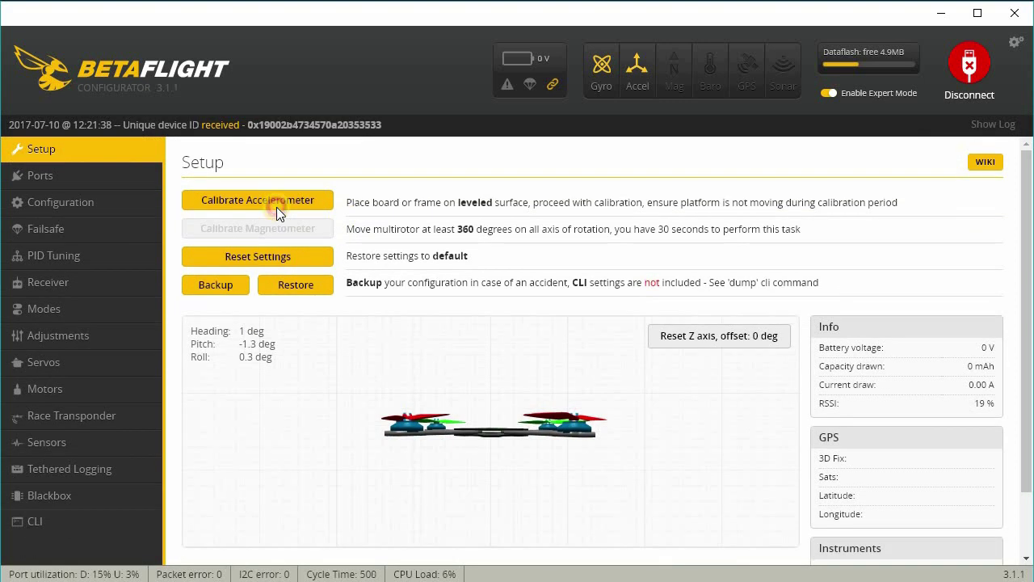
{"action": "left_click", "coordinate": [276, 207]}
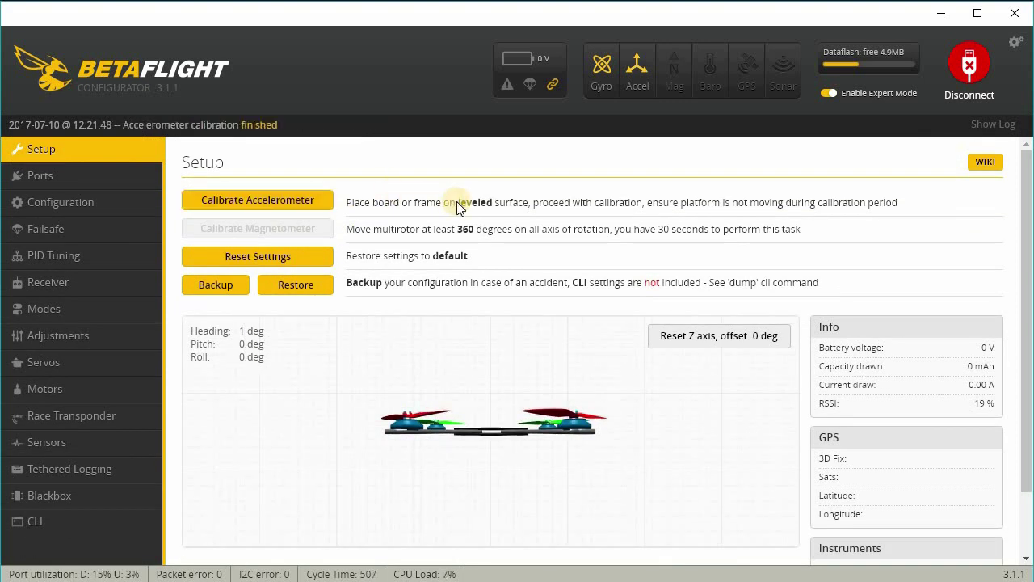
Go to the Ports tab to turn on Serial RX for UART2.
{"action": "left_click", "coordinate": [70, 184]}
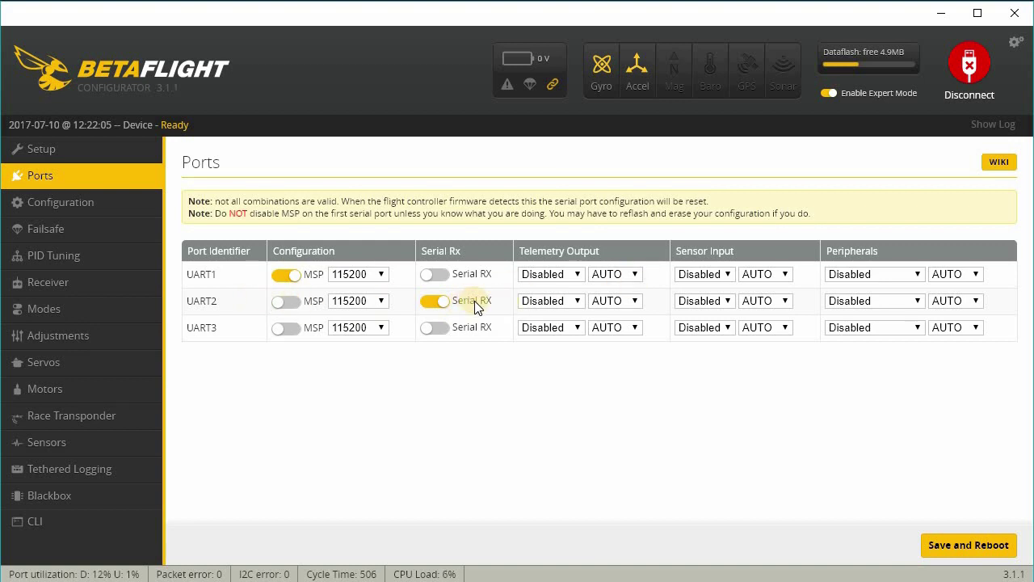
Set the ESC/motor protocol to DSHOT600 on the Configuration tab.
{"action": "left_click", "coordinate": [80, 202]}
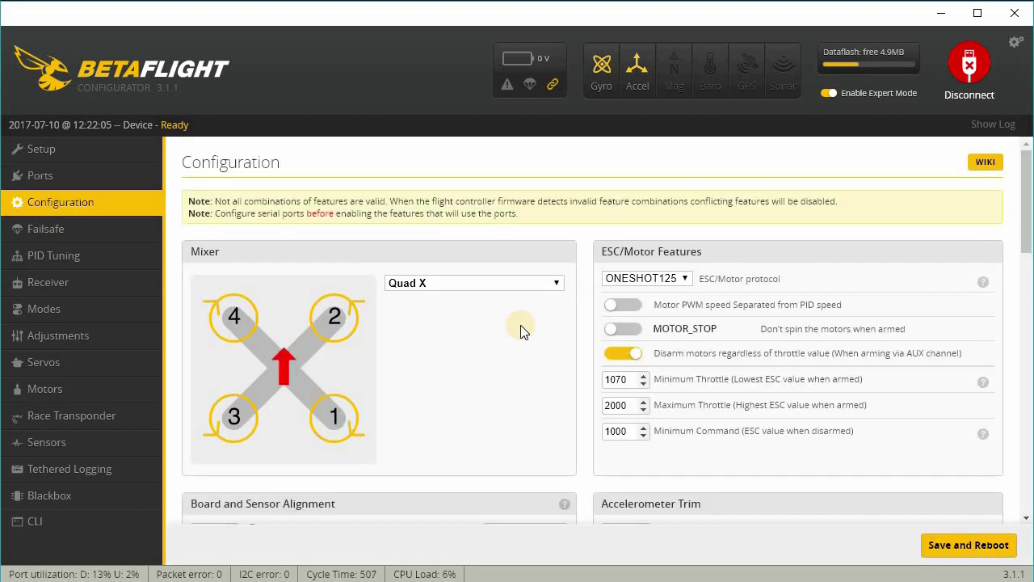
{"action": "left_click", "coordinate": [673, 279]}
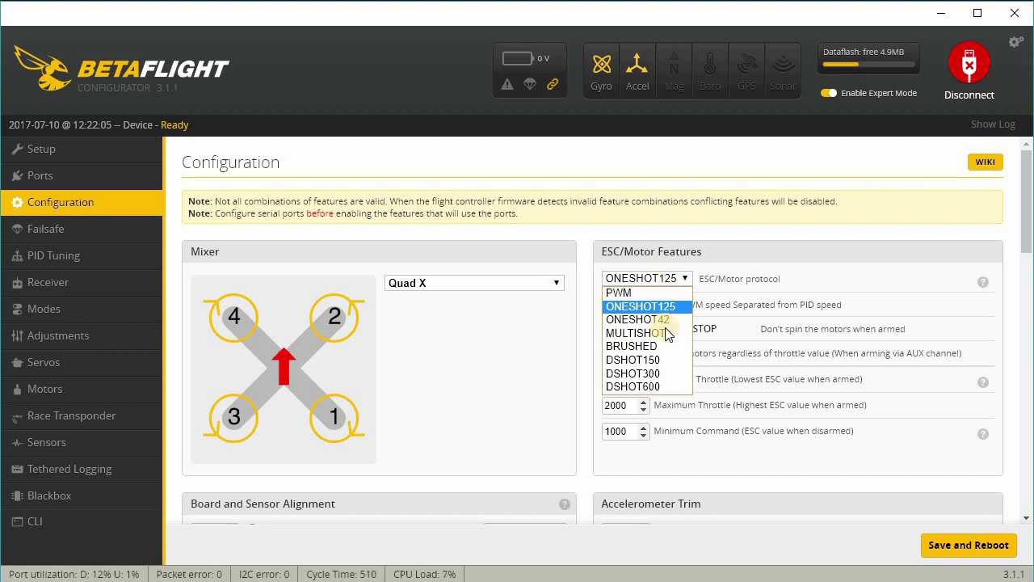
{"action": "left_click", "coordinate": [656, 386]}
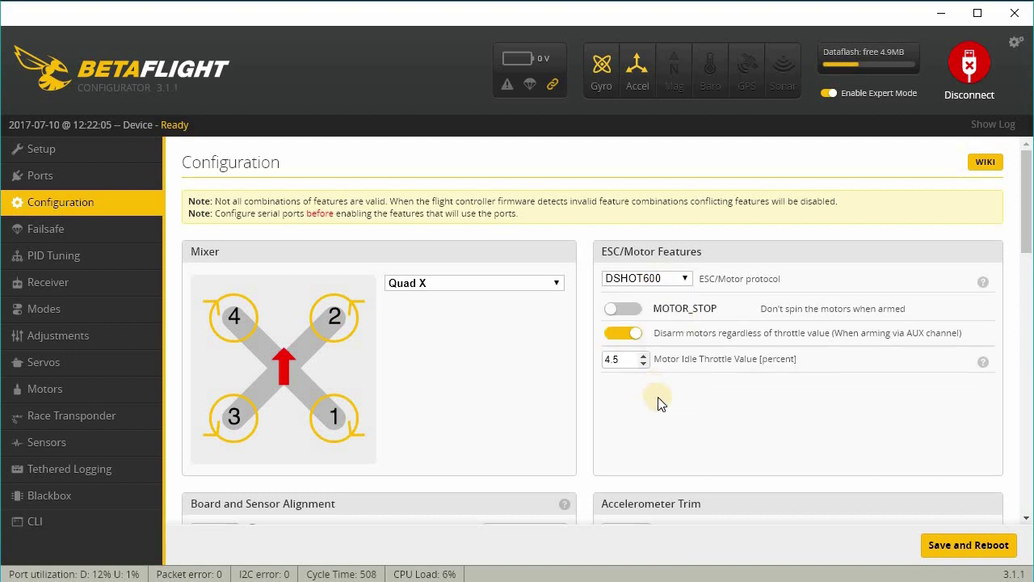
Turn off battery voltage monitoring and the CURRENT_METER feature.
{"action": "scroll", "coordinate": [658, 397], "scroll_direction": "down", "scroll_amount": 3}
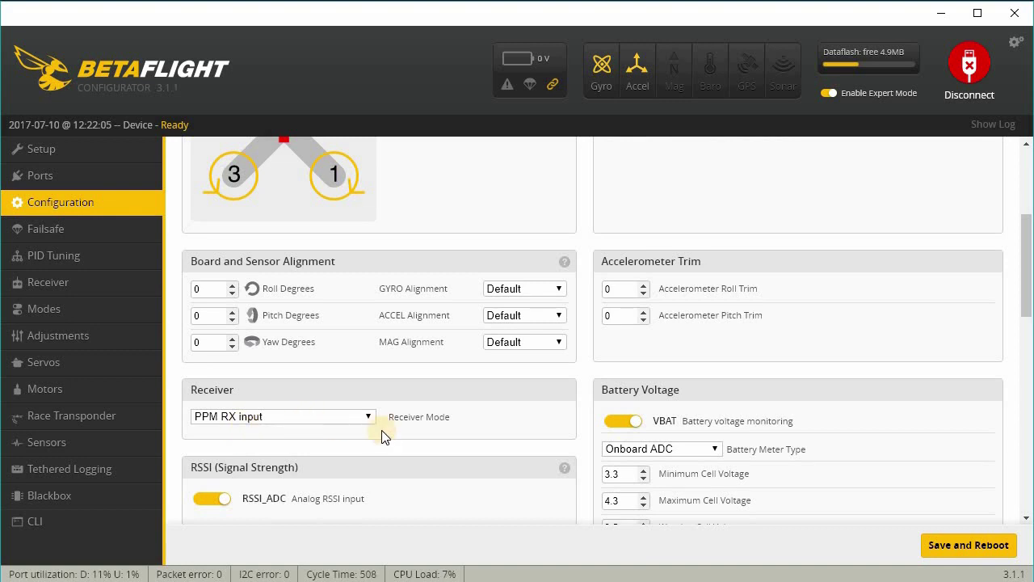
{"action": "scroll", "coordinate": [242, 430], "scroll_direction": "down", "scroll_amount": 1}
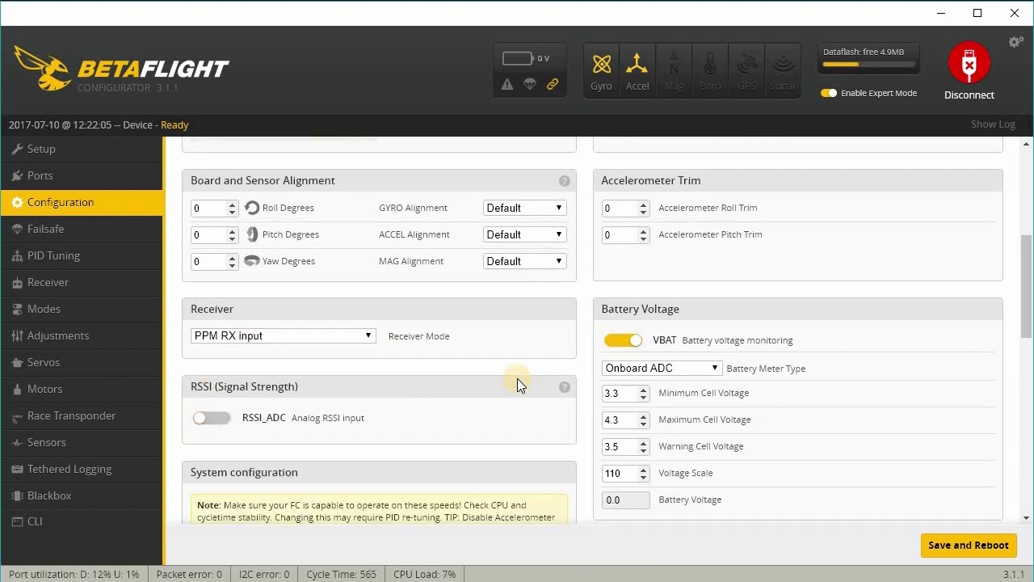
{"action": "scroll", "coordinate": [517, 378], "scroll_direction": "up", "scroll_amount": 1}
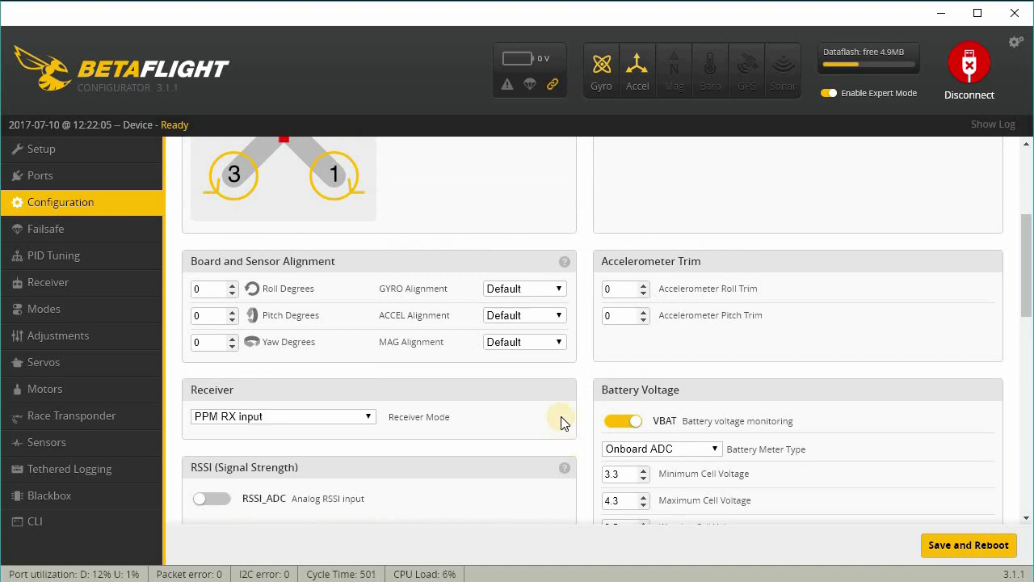
{"action": "left_click", "coordinate": [614, 420]}
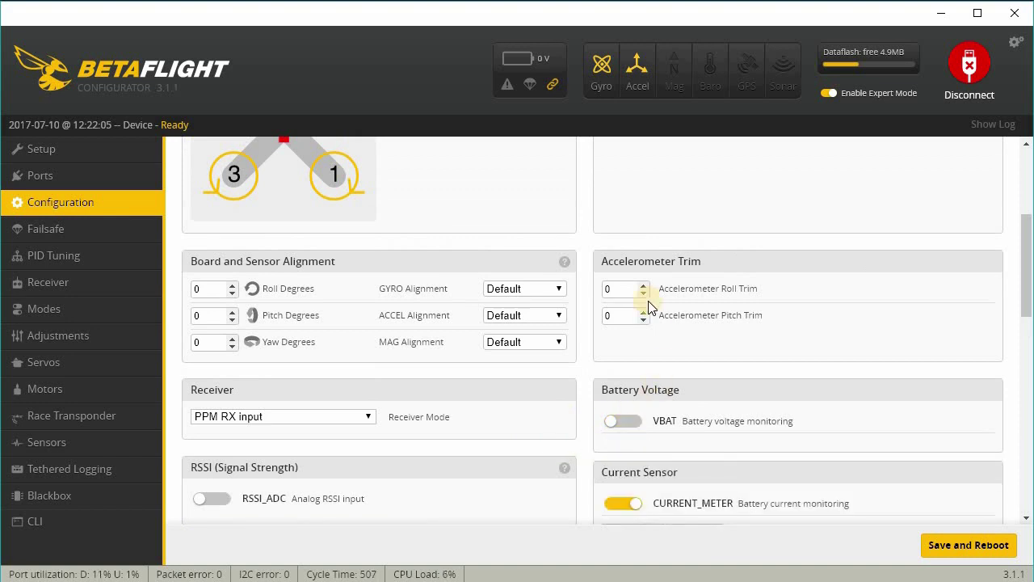
{"action": "scroll", "coordinate": [676, 445], "scroll_direction": "down", "scroll_amount": 1}
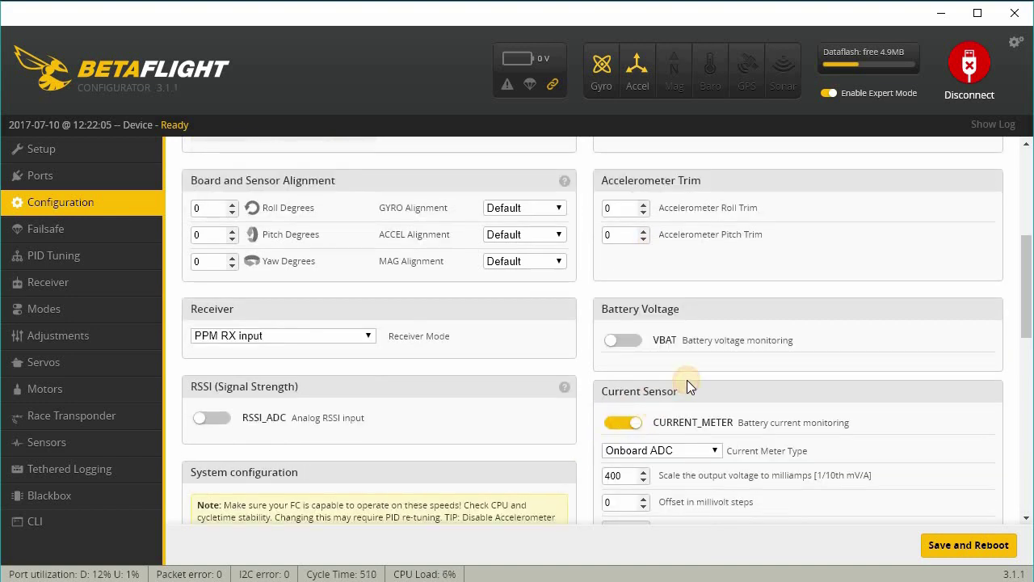
{"action": "left_click", "coordinate": [687, 420]}
{"action": "scroll", "coordinate": [687, 380], "scroll_direction": "down", "scroll_amount": 4}
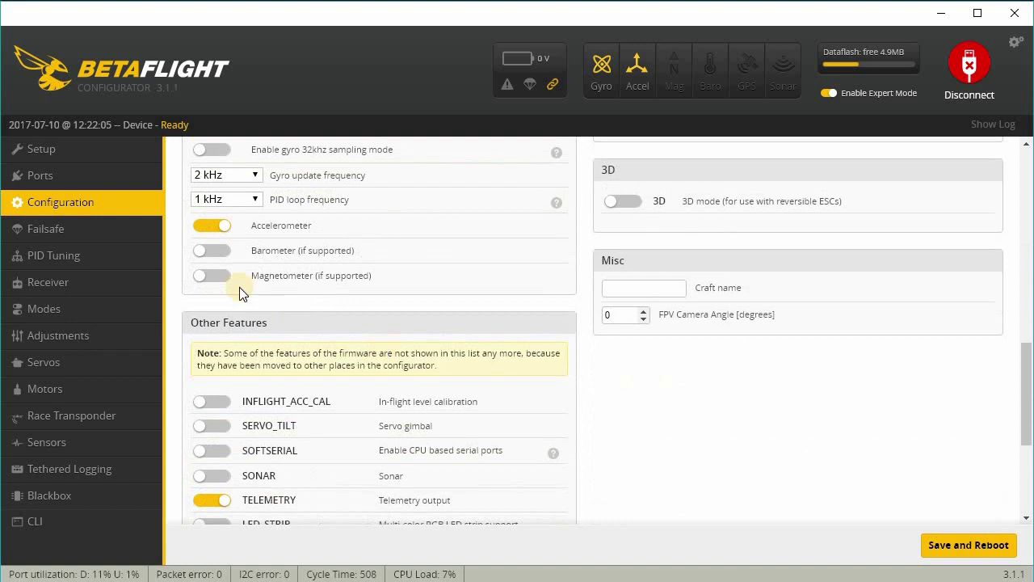
Set the gyro update frequency to 4 kHz and the PID loop frequency to 2 kHz.
{"action": "left_click", "coordinate": [238, 176]}
{"action": "left_click", "coordinate": [238, 202]}
{"action": "left_click", "coordinate": [241, 199]}
{"action": "left_click", "coordinate": [207, 227]}
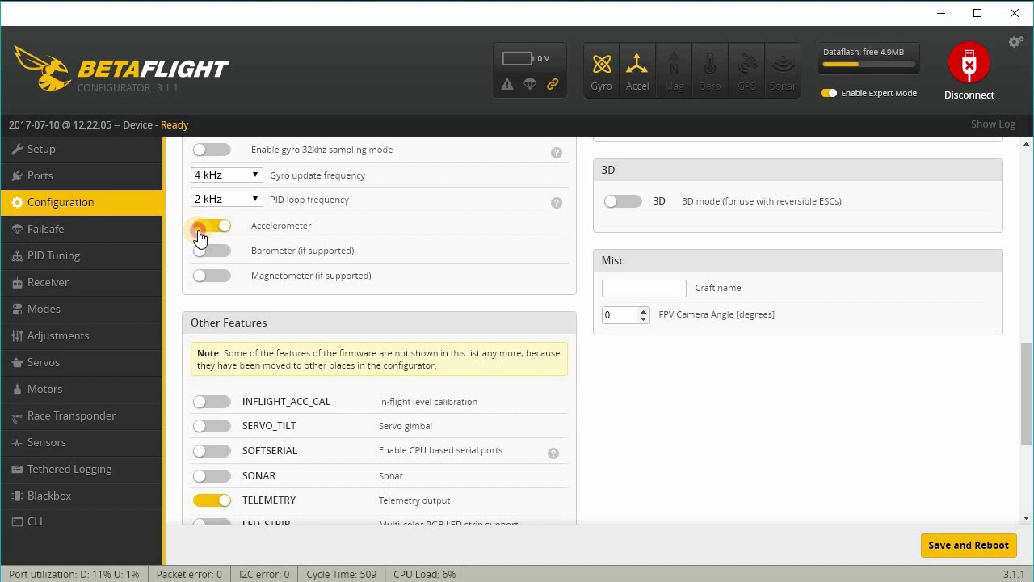
Disable TELEMETRY, BLACKBOX and TRANSPONDER, enable AIRMODE, then save and reboot.
{"action": "scroll", "coordinate": [279, 391], "scroll_direction": "down", "scroll_amount": 2}
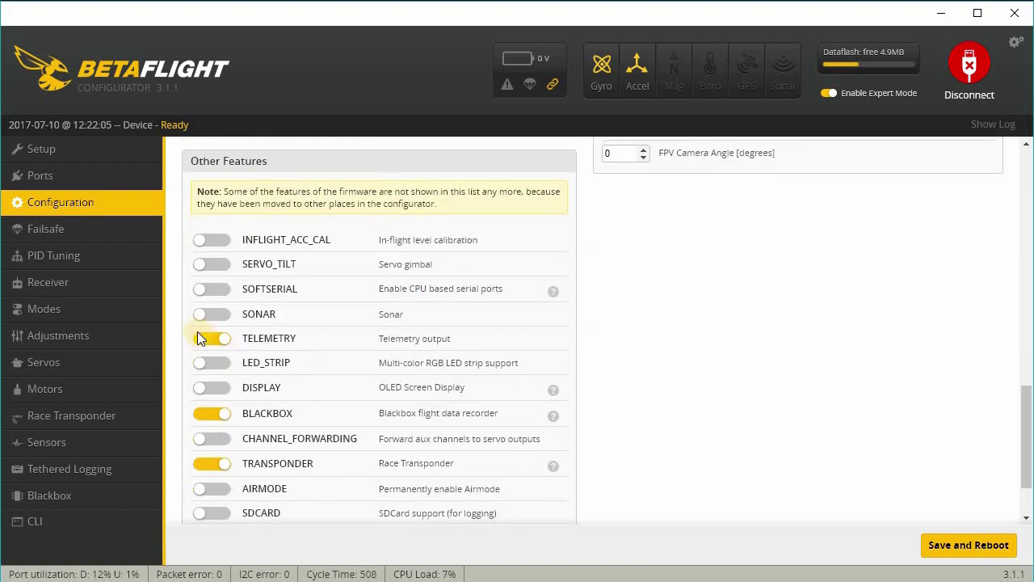
{"action": "left_click", "coordinate": [200, 336]}
{"action": "left_click", "coordinate": [393, 417]}
{"action": "left_click", "coordinate": [212, 419]}
{"action": "left_click", "coordinate": [208, 465]}
{"action": "left_click", "coordinate": [211, 463]}
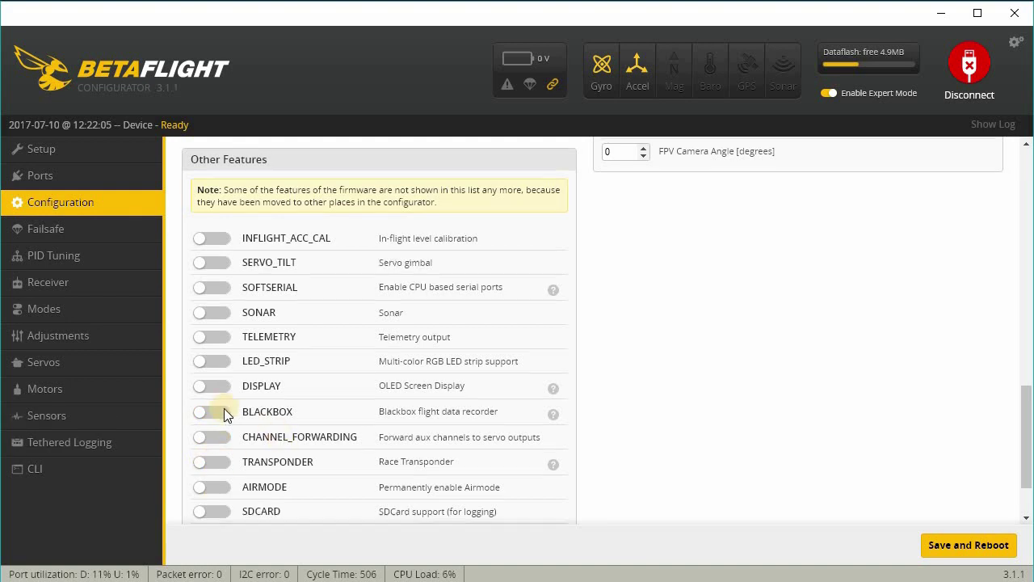
{"action": "scroll", "coordinate": [220, 406], "scroll_direction": "down", "scroll_amount": 2}
{"action": "left_click", "coordinate": [212, 401]}
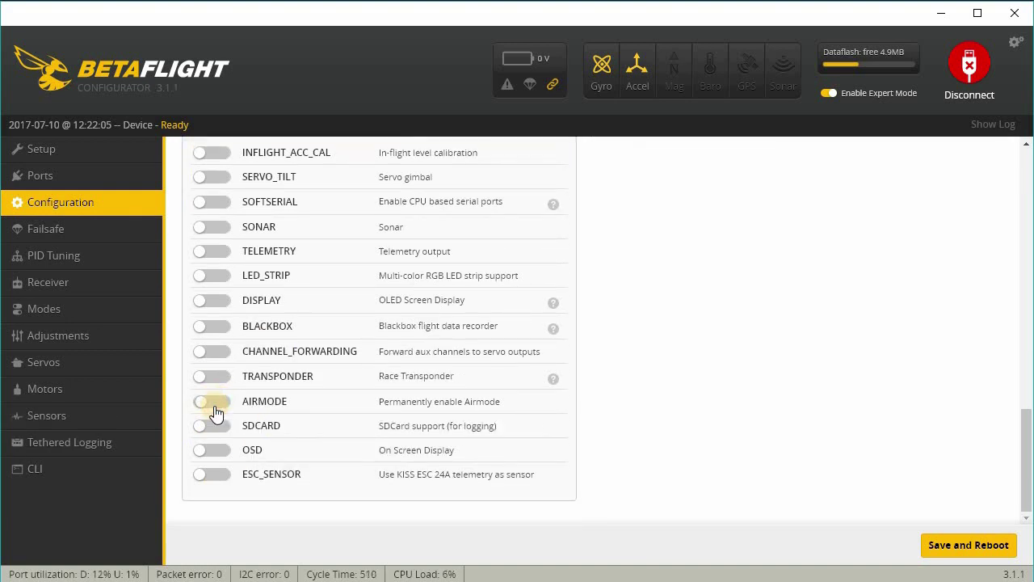
{"action": "left_click", "coordinate": [936, 544]}
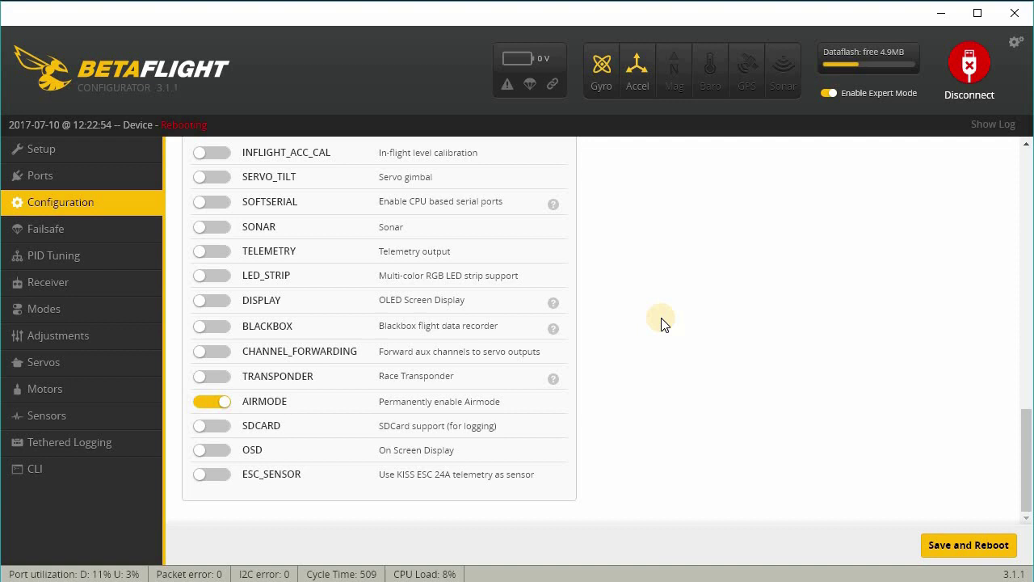
Set the Throttle fallback to Hold and stage 2 guard time to 5, then save and reboot.
{"action": "left_click", "coordinate": [34, 234]}
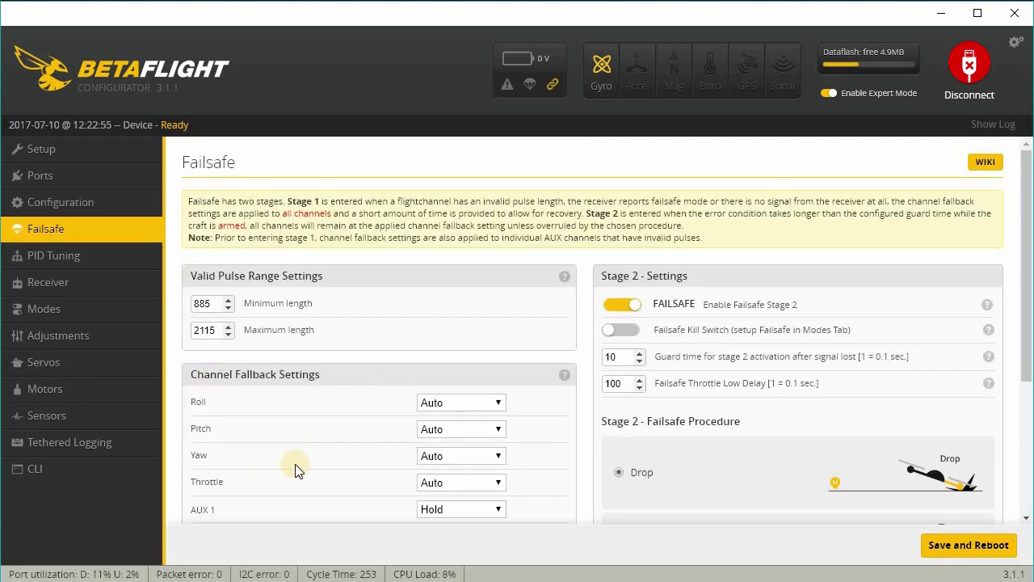
{"action": "scroll", "coordinate": [486, 436], "scroll_direction": "down", "scroll_amount": 1}
{"action": "left_click", "coordinate": [455, 404]}
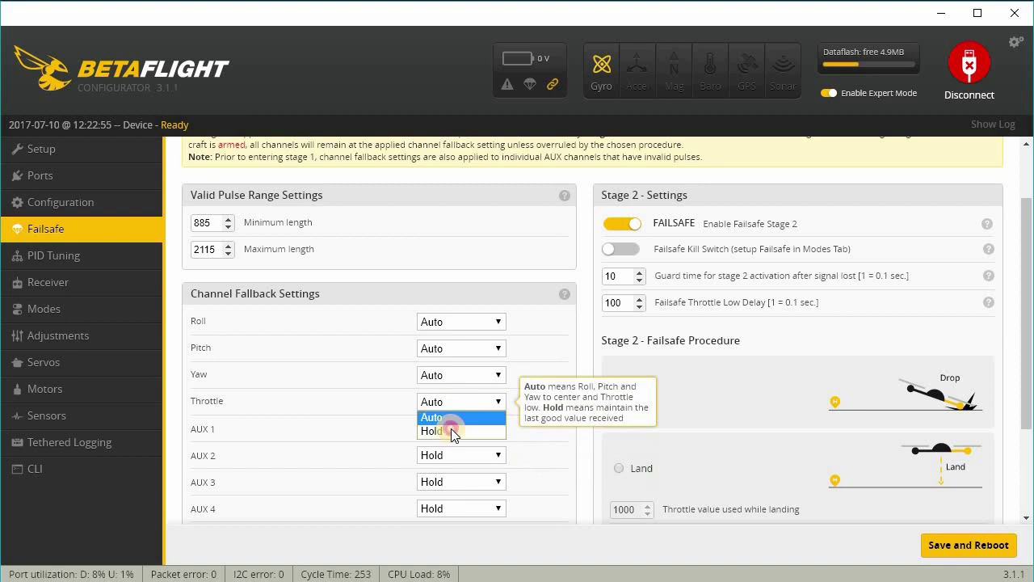
{"action": "left_click", "coordinate": [451, 429]}
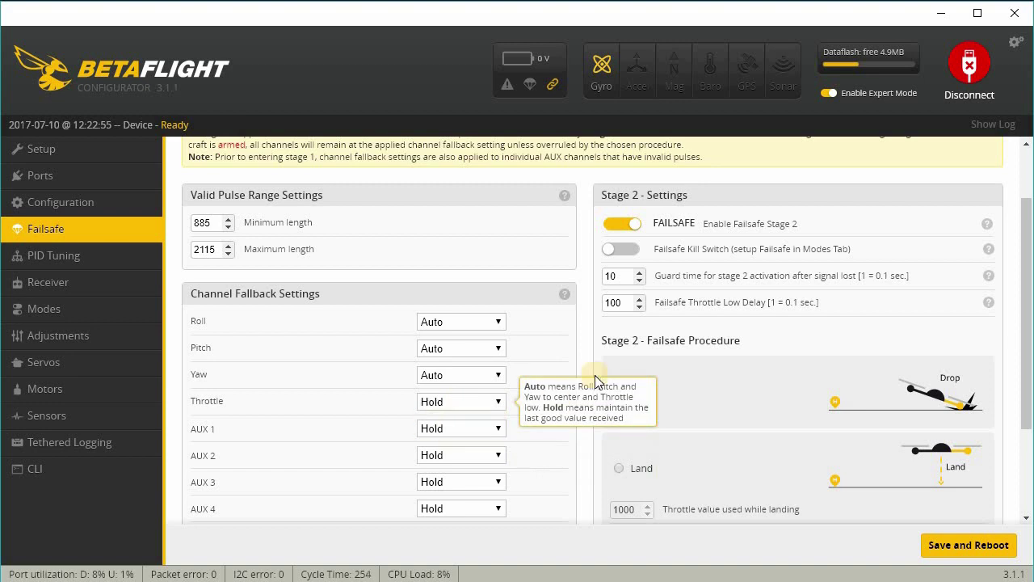
{"action": "double_click", "coordinate": [577, 276]}
{"action": "type", "text": "5"}
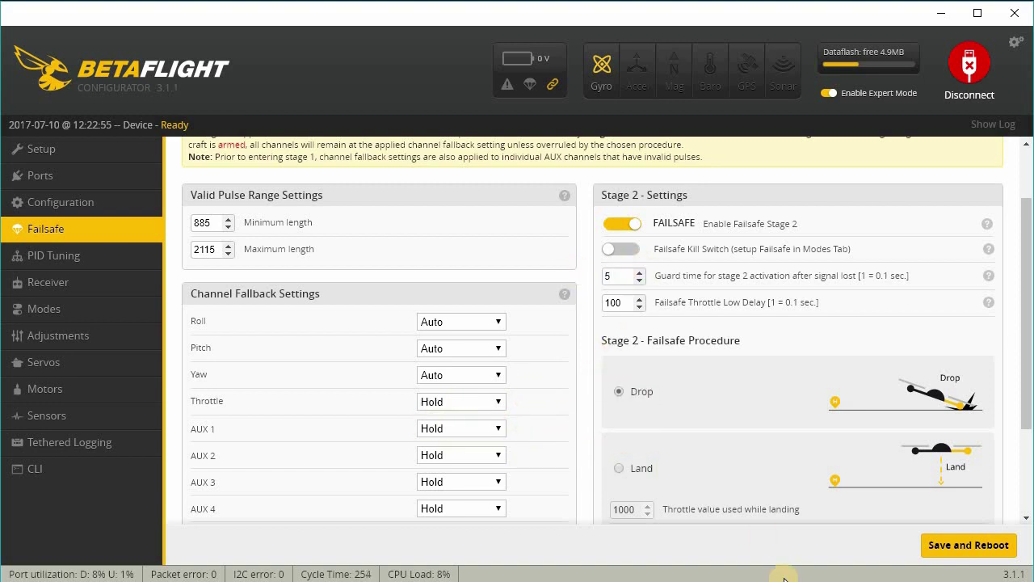
{"action": "left_click", "coordinate": [938, 544]}
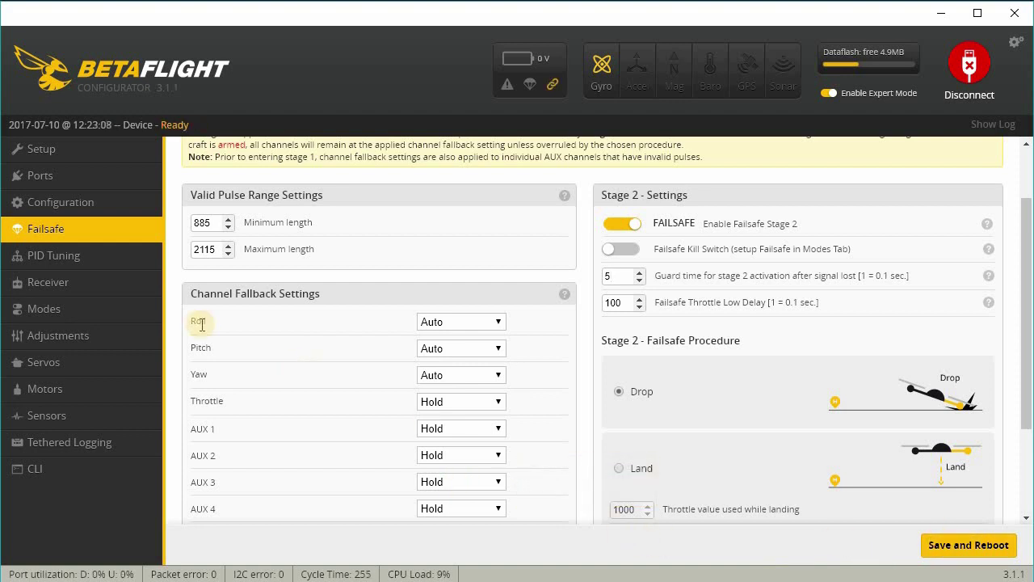
Change the ROLL Super Rate from 0.70 to 0.75 on PID Tuning and save.
{"action": "left_click", "coordinate": [93, 263]}
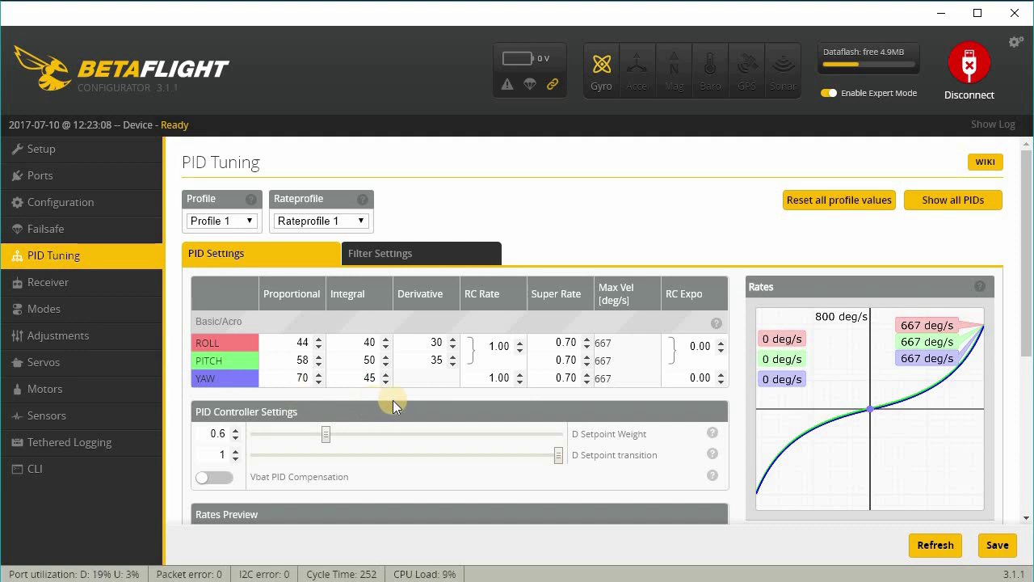
{"action": "left_click", "coordinate": [571, 341]}
{"action": "key", "text": "BackSpace"}
{"action": "type", "text": "5"}
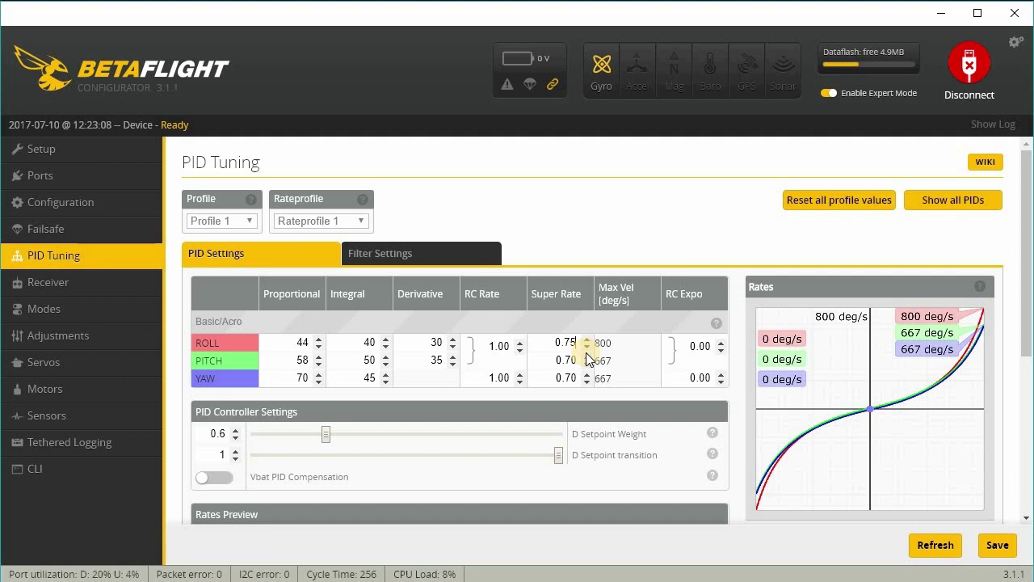
{"action": "left_click", "coordinate": [995, 546]}
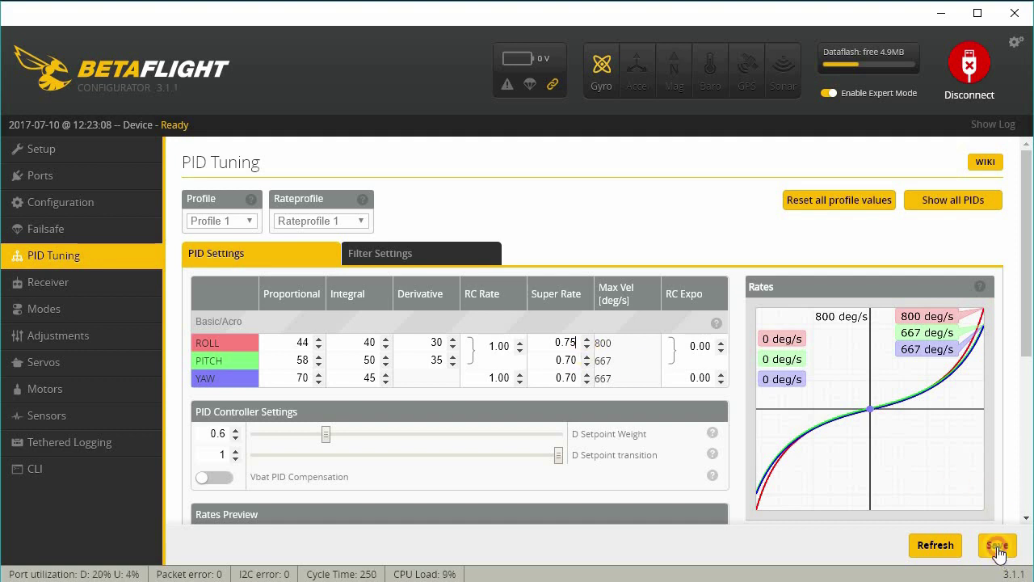
Enter 2 for both RC Deadband and Yaw Deadband on the Receiver tab and save.
{"action": "left_click", "coordinate": [98, 288]}
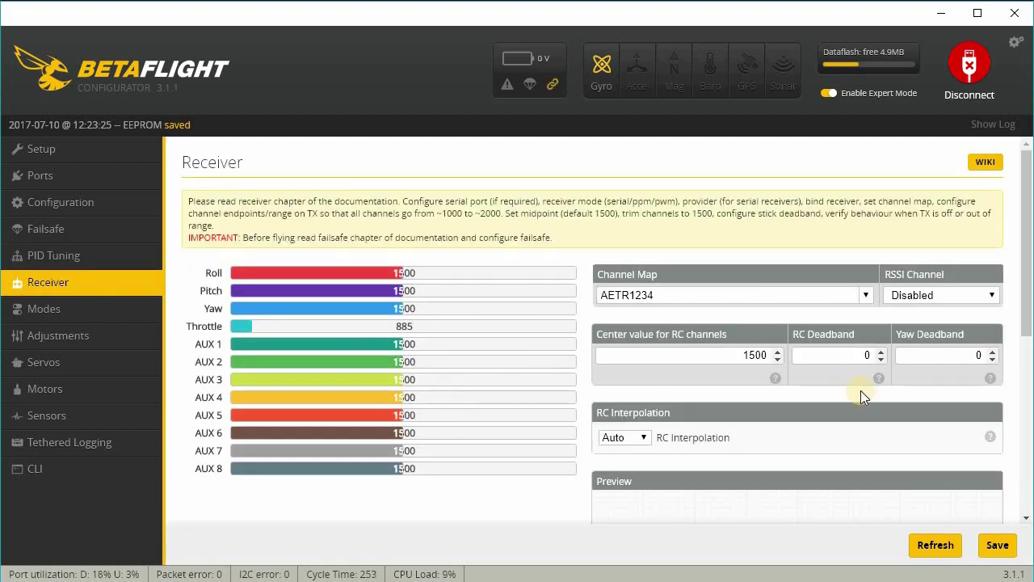
{"action": "left_click", "coordinate": [868, 356]}
{"action": "type", "text": "2"}
{"action": "left_click", "coordinate": [985, 354]}
{"action": "type", "text": "2"}
{"action": "left_click", "coordinate": [1000, 545]}
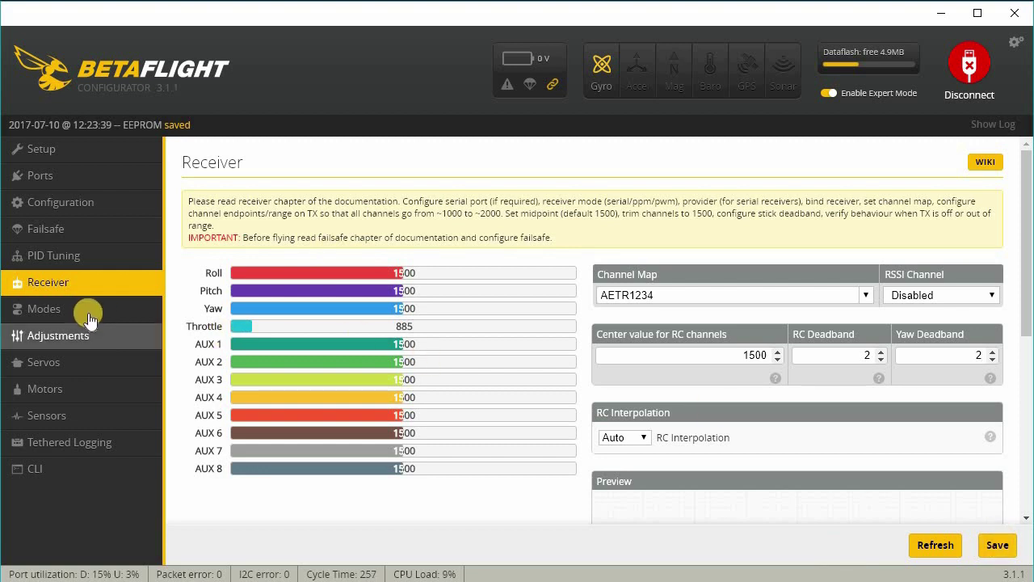
Add an ARM range on AUX 1 spanning 1725–2100 and save the modes.
{"action": "left_click", "coordinate": [236, 279]}
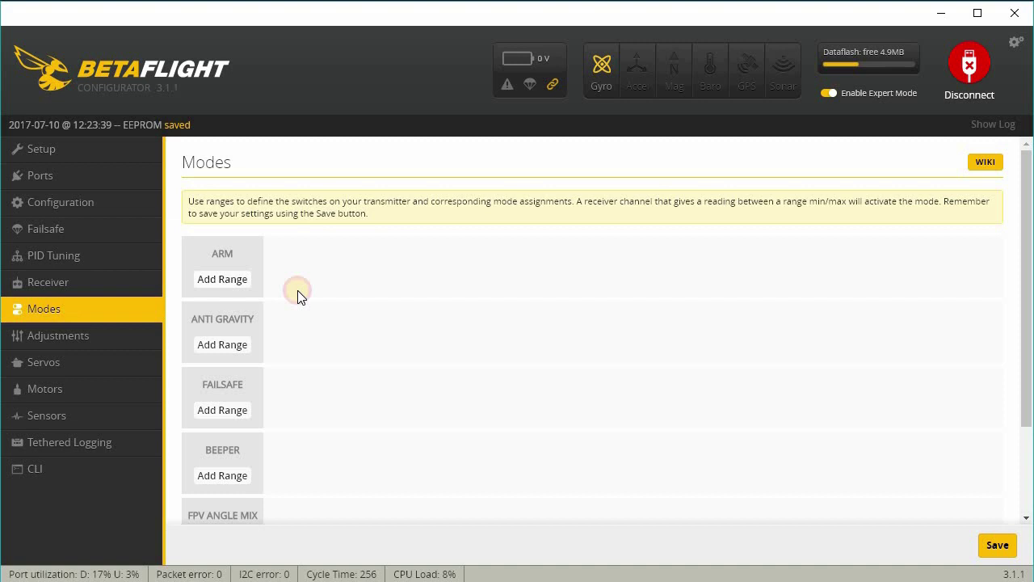
{"action": "left_click_drag", "start_coordinate": [575, 254], "coordinate": [877, 234]}
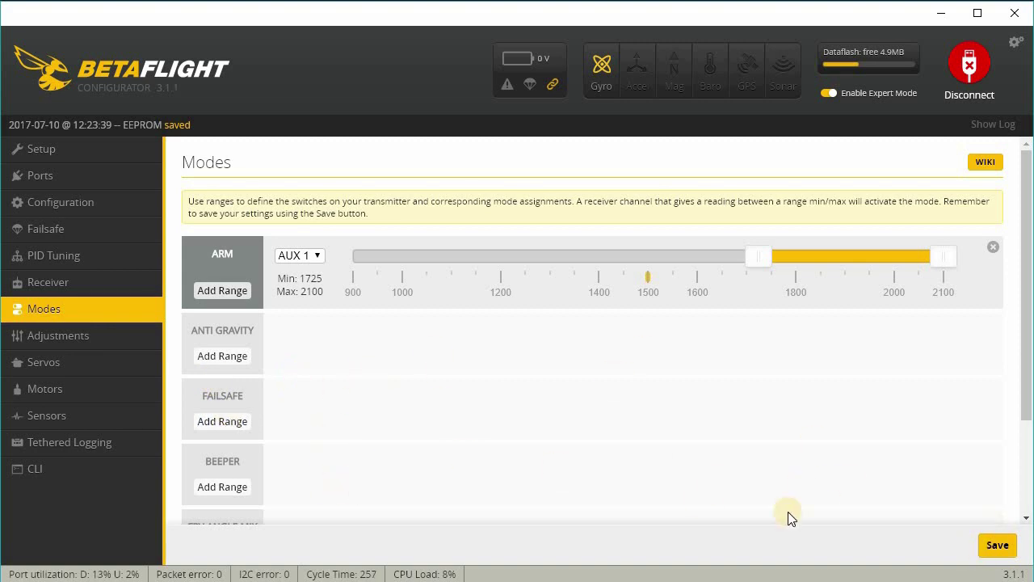
{"action": "key", "text": "Return"}
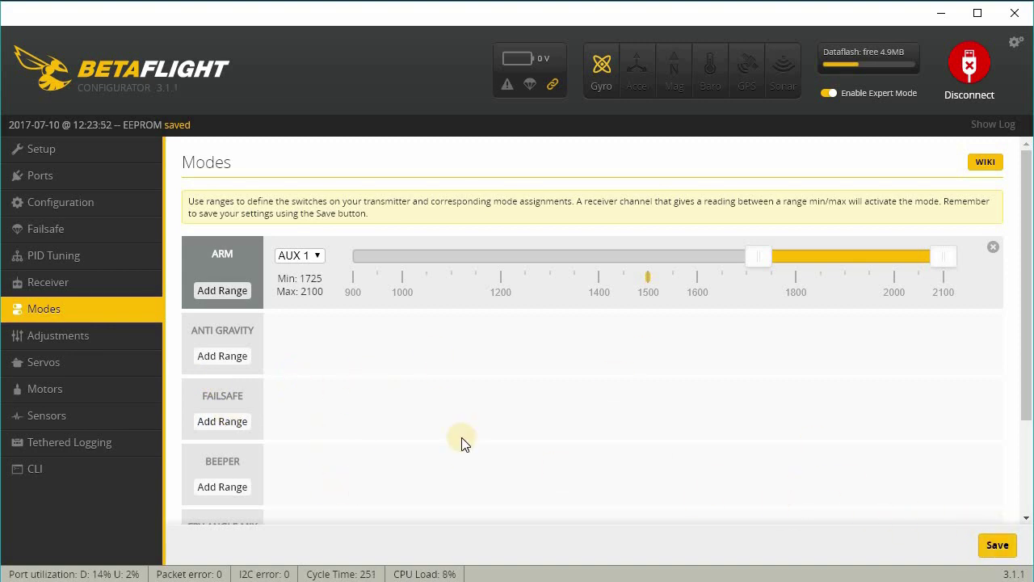